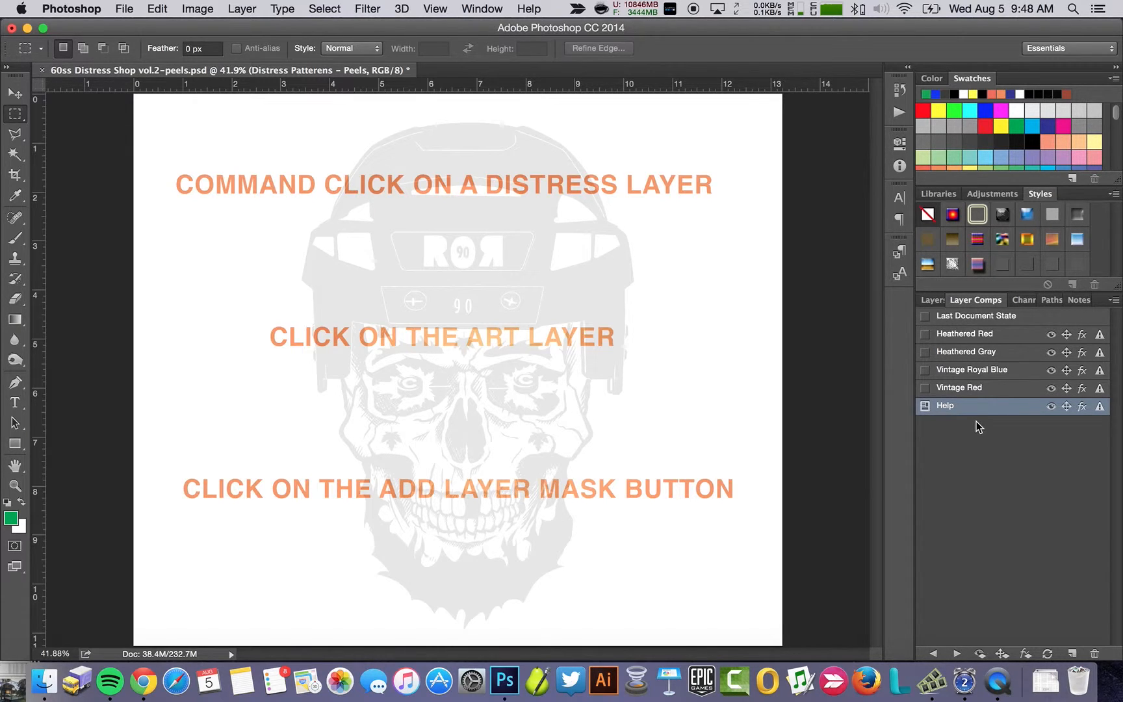
# Apply the Heathered Gray layer comp and expand the Shirt colors group in the layer stack
pyautogui.click(924, 357)
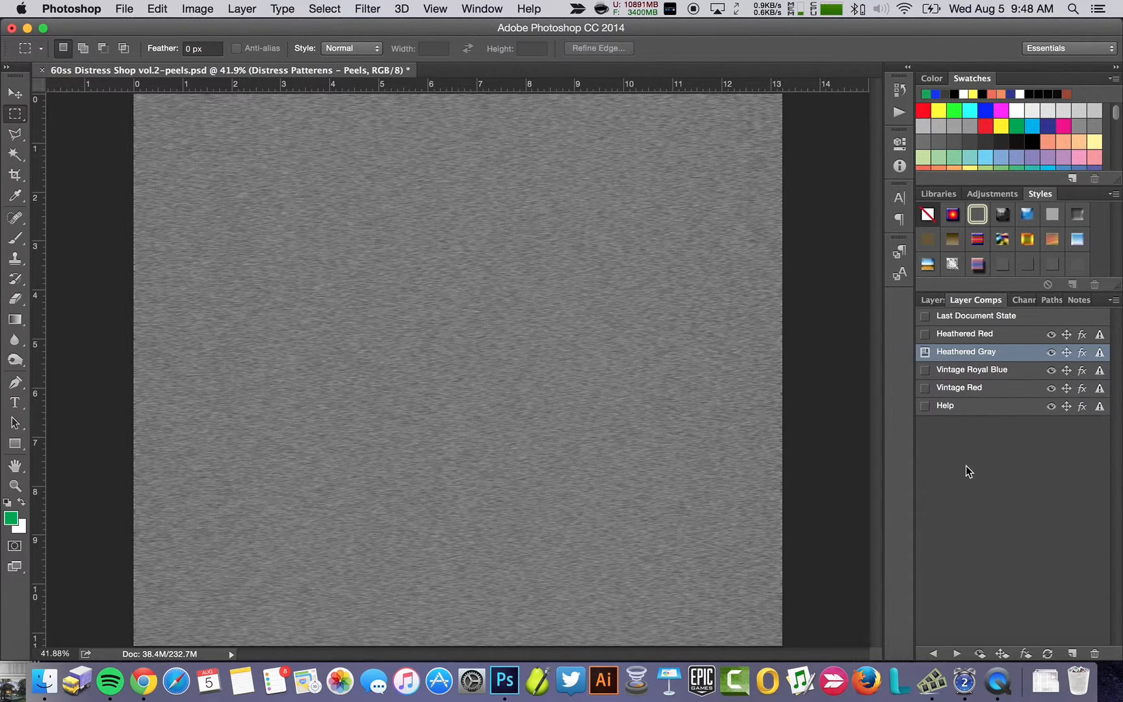
pyautogui.click(932, 299)
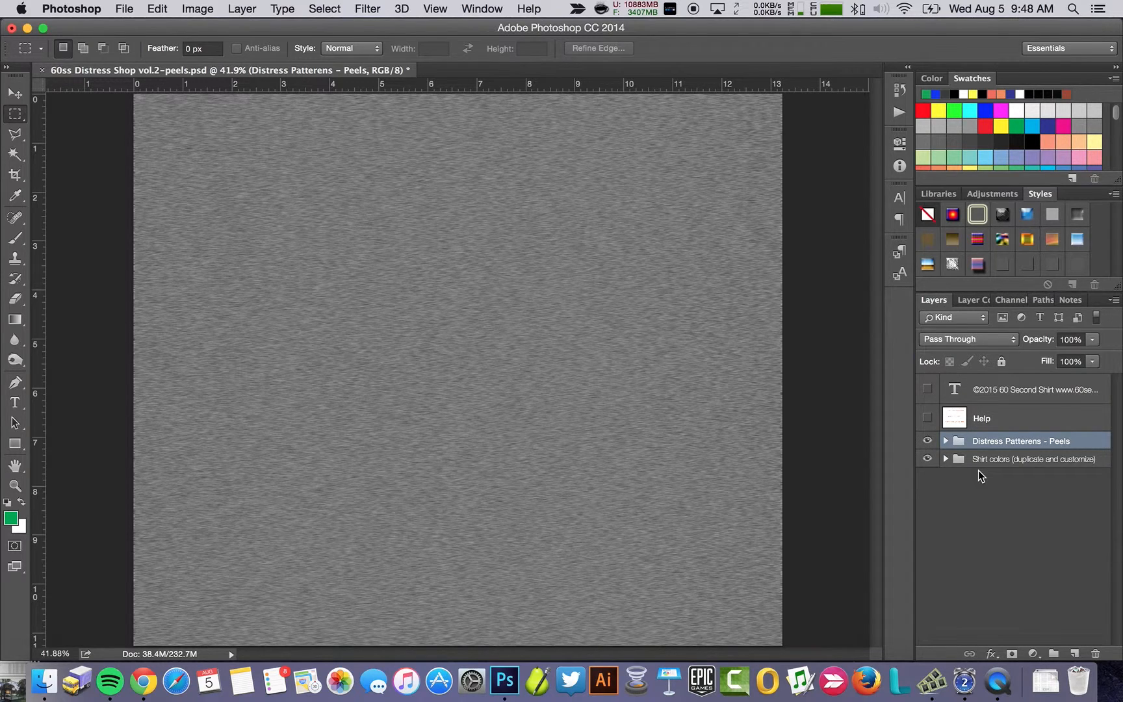
pyautogui.click(946, 458)
pyautogui.scroll(-1, 971, 487)
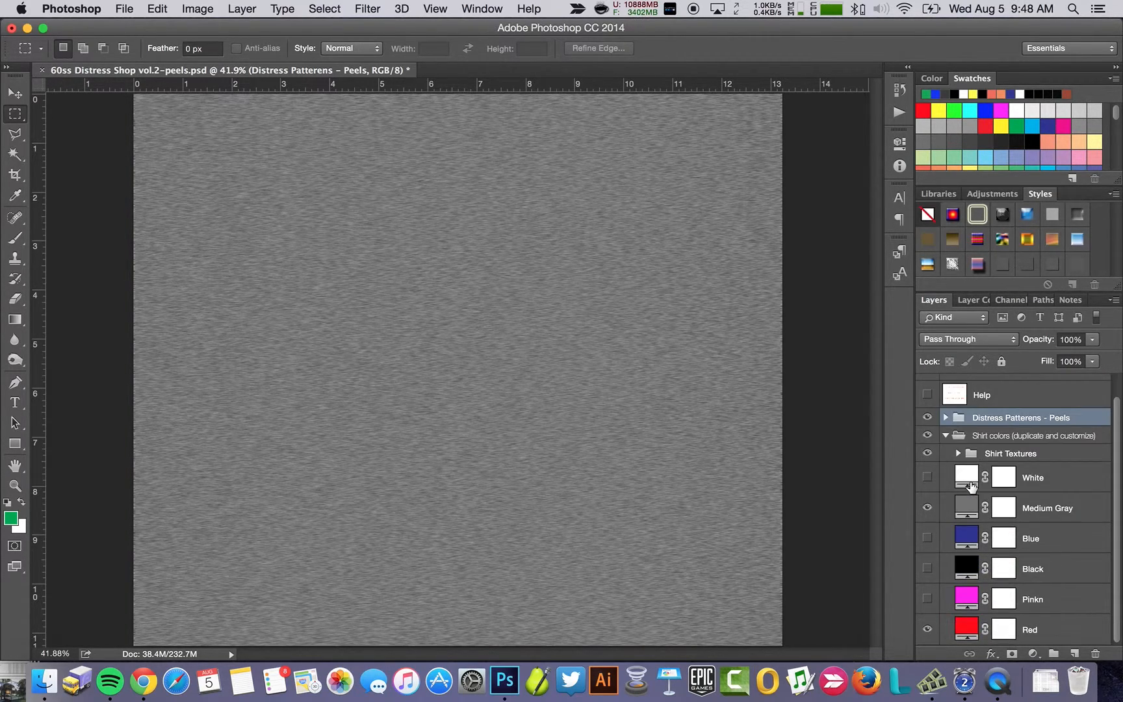
# Preview the Black and Blue shirt color layers, restoring Medium Gray as the visible shirt color
pyautogui.click(927, 508)
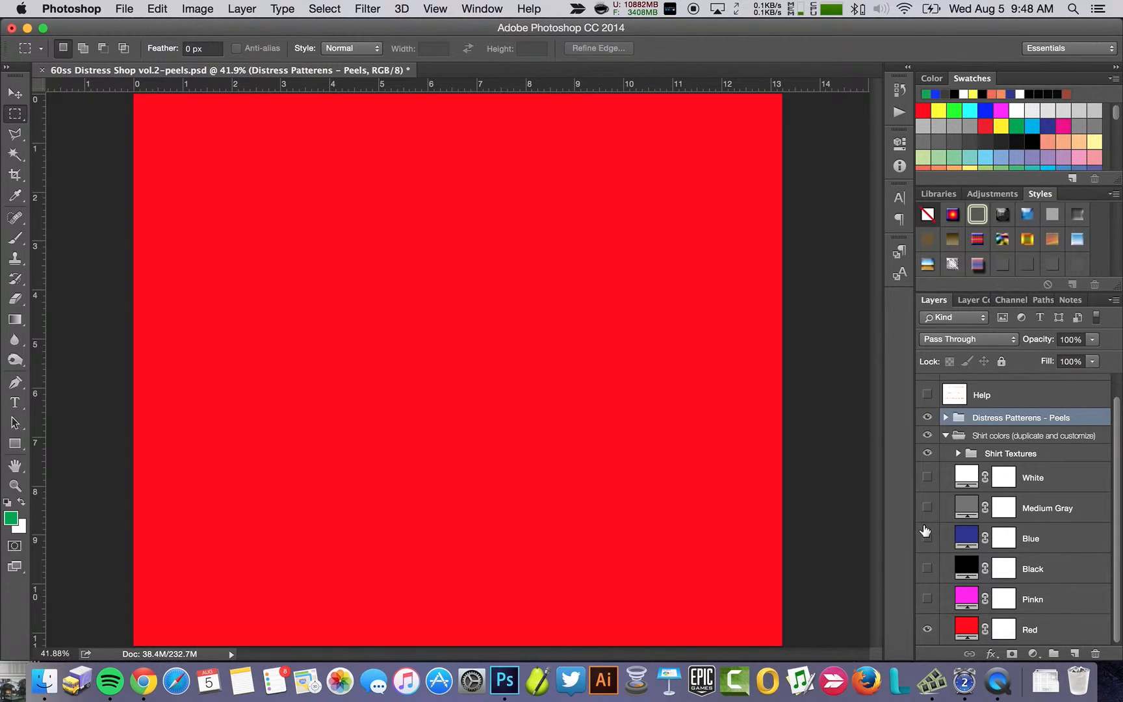
pyautogui.click(927, 569)
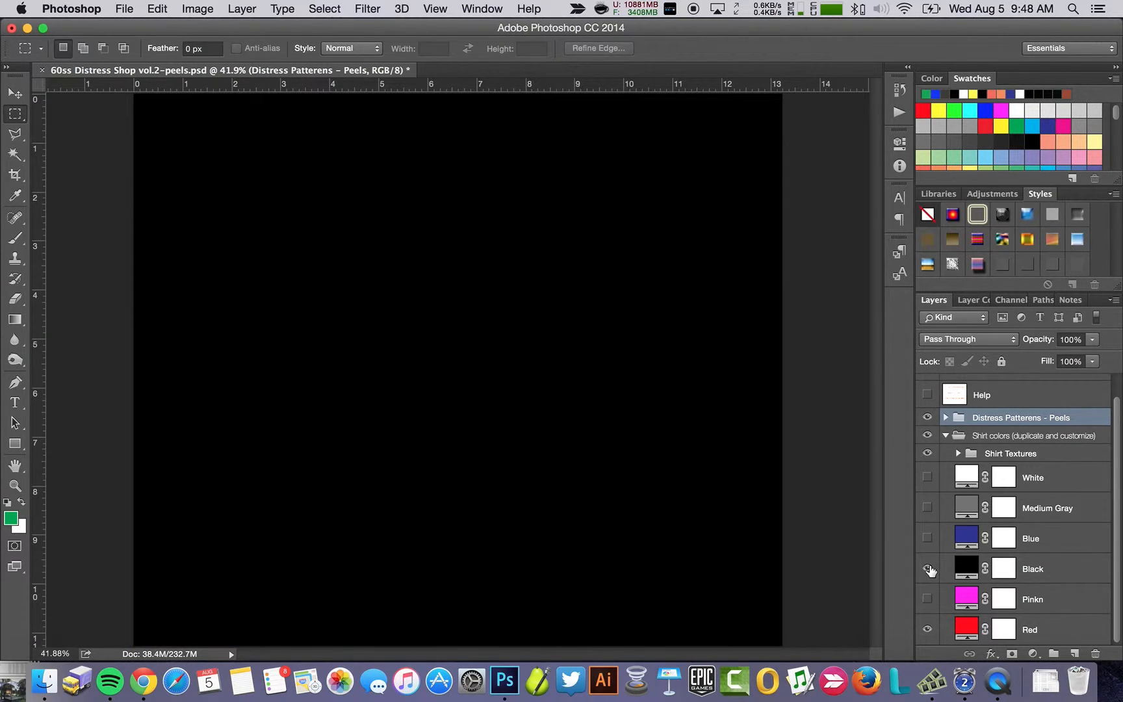
pyautogui.click(927, 568)
pyautogui.click(927, 539)
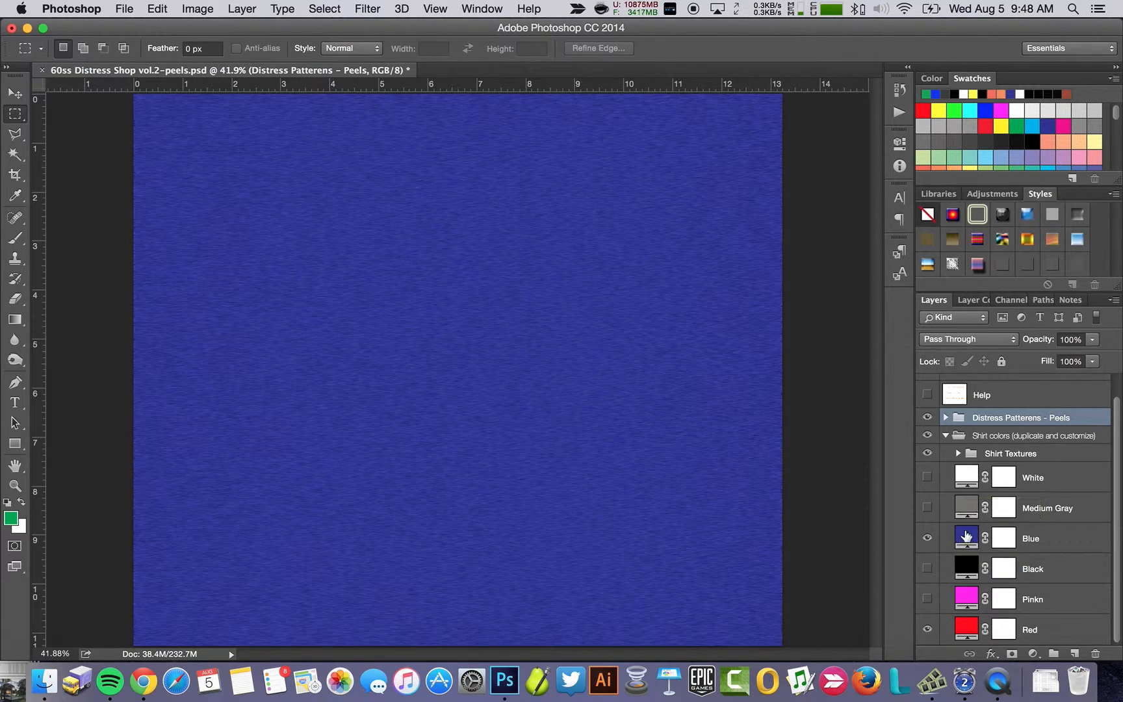
pyautogui.click(927, 508)
pyautogui.click(927, 538)
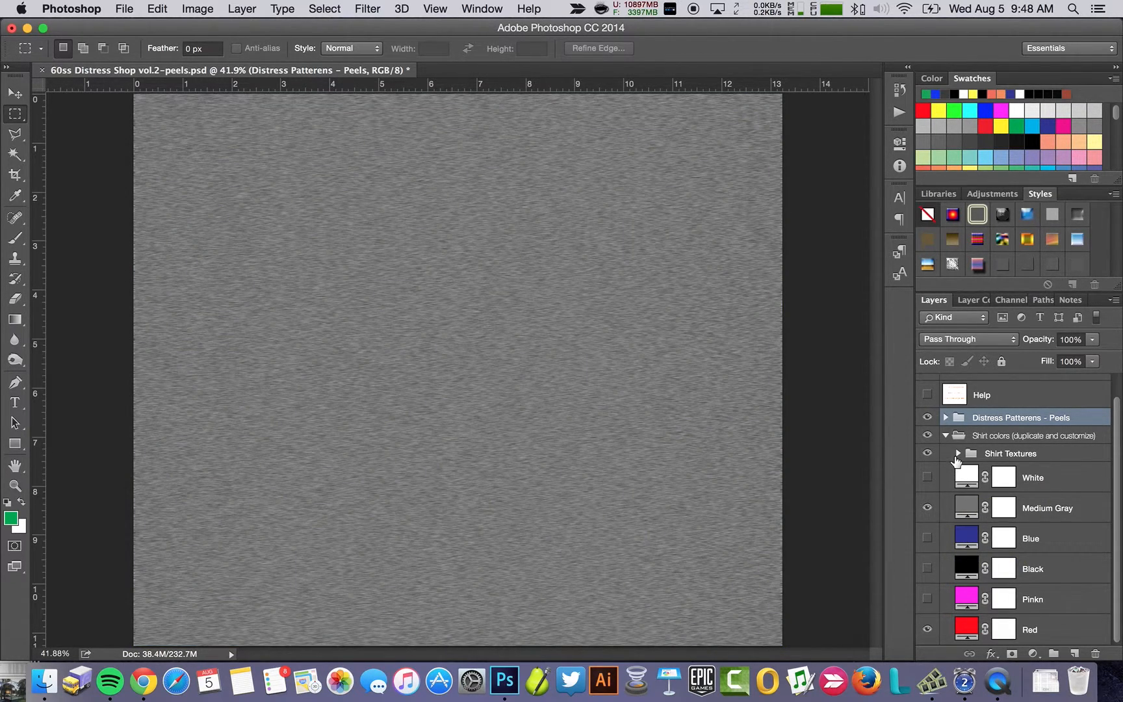
# In the Shirt Textures group, set the Heavy Heather layer's opacity to 26% and make Subtle Heather visible
pyautogui.click(958, 454)
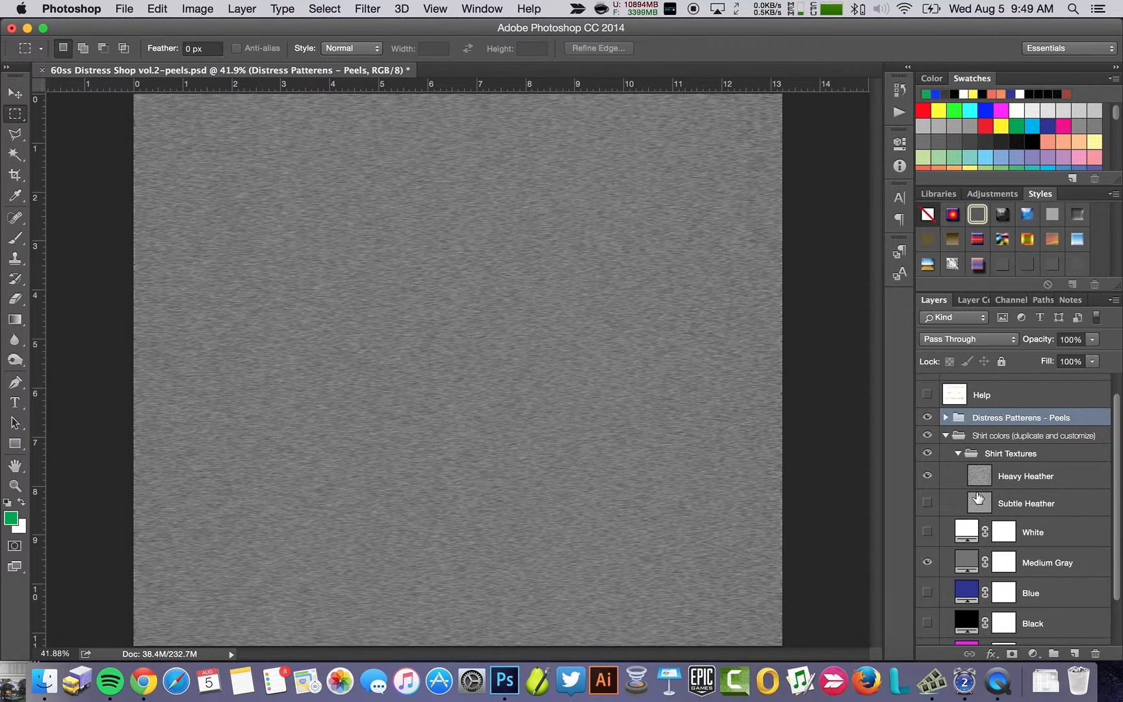
pyautogui.click(978, 478)
pyautogui.click(1038, 339)
pyautogui.moveTo(1021, 347); pyautogui.dragTo(1041, 344)
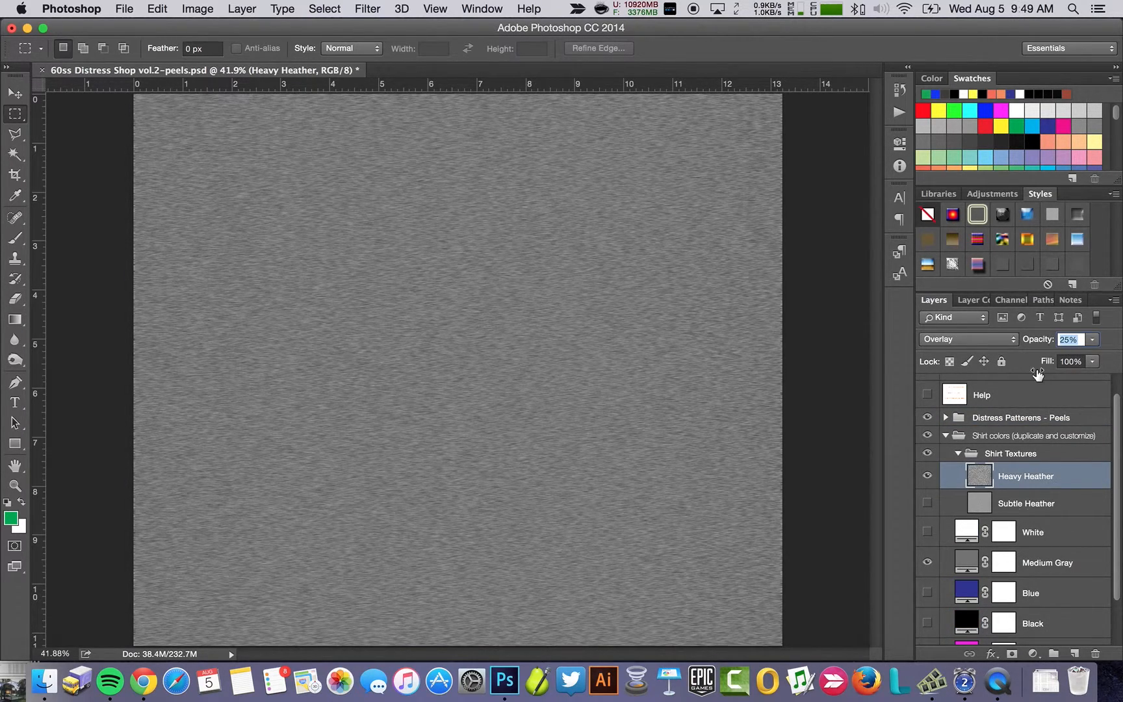
pyautogui.click(928, 505)
pyautogui.click(928, 504)
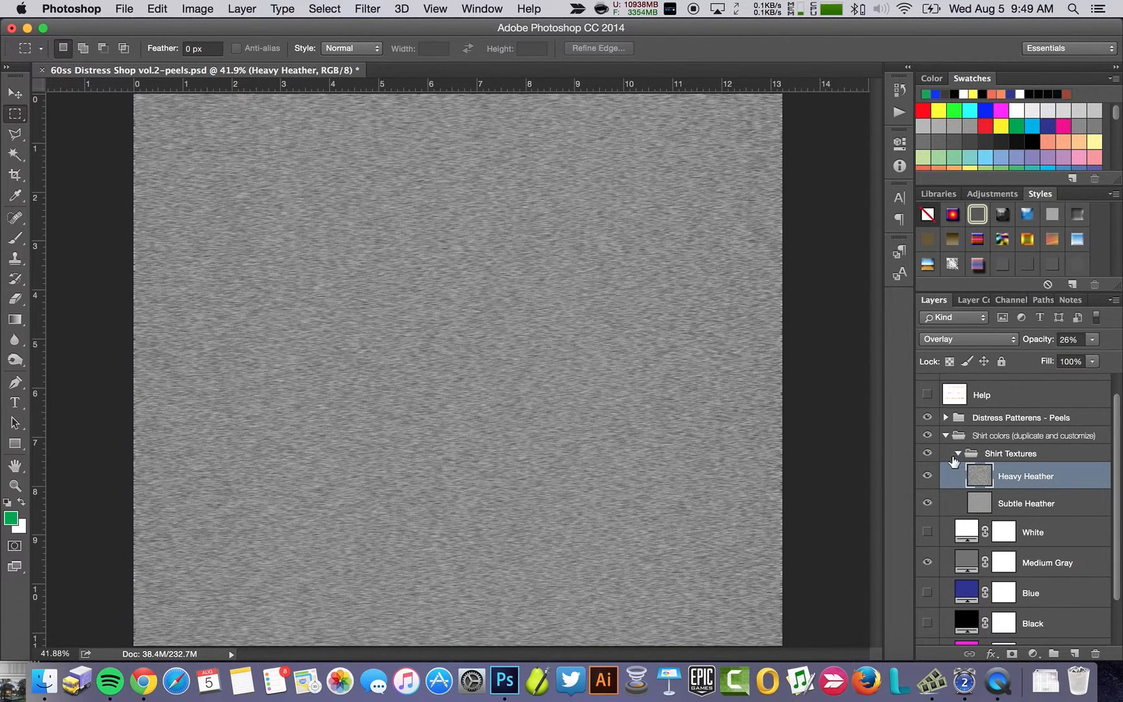
pyautogui.click(946, 437)
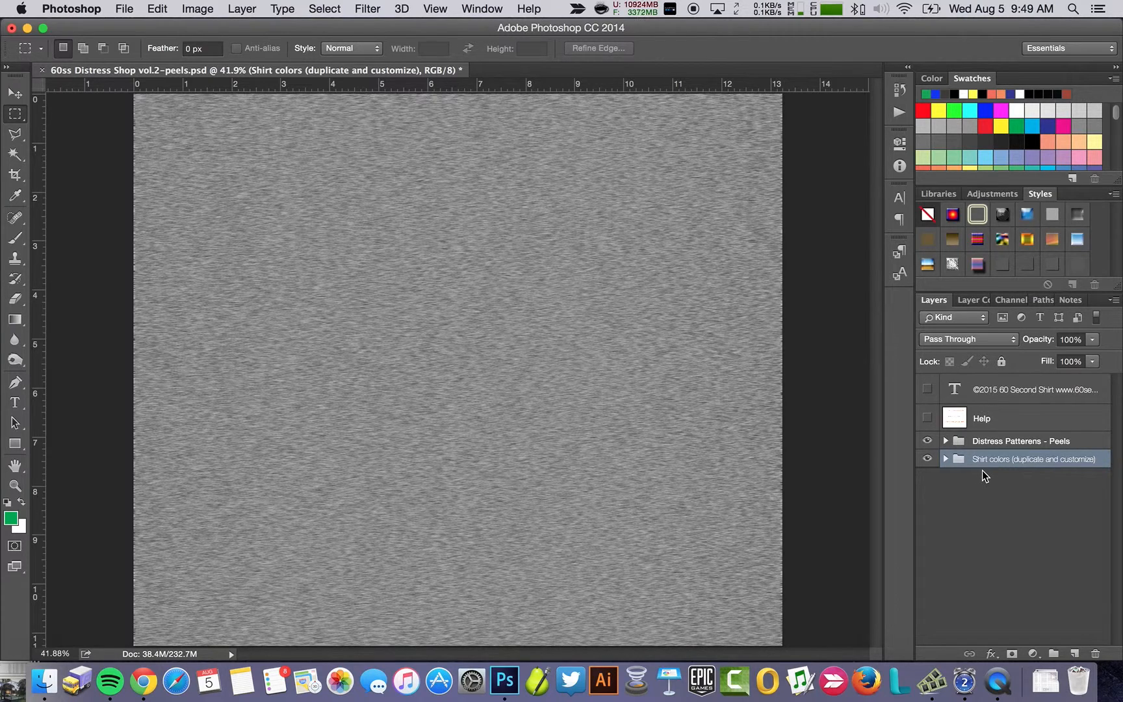
# Expand the distress patterns group and make the Sample artwork layer in the Art group visible
pyautogui.click(945, 441)
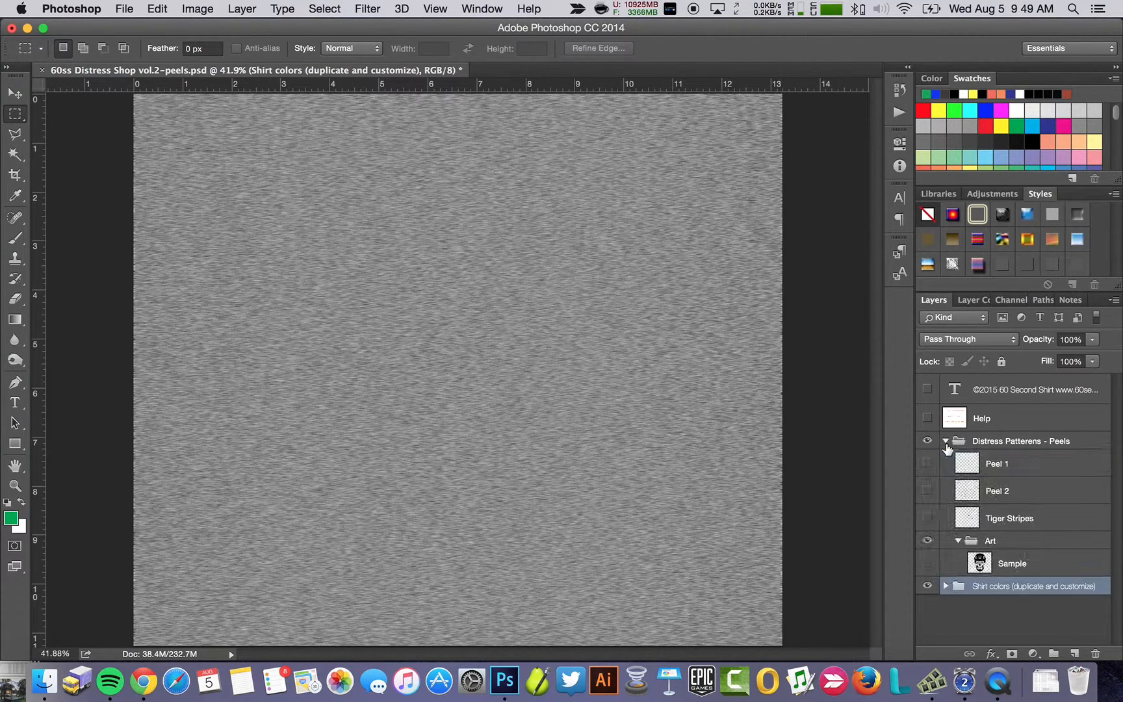
pyautogui.click(979, 567)
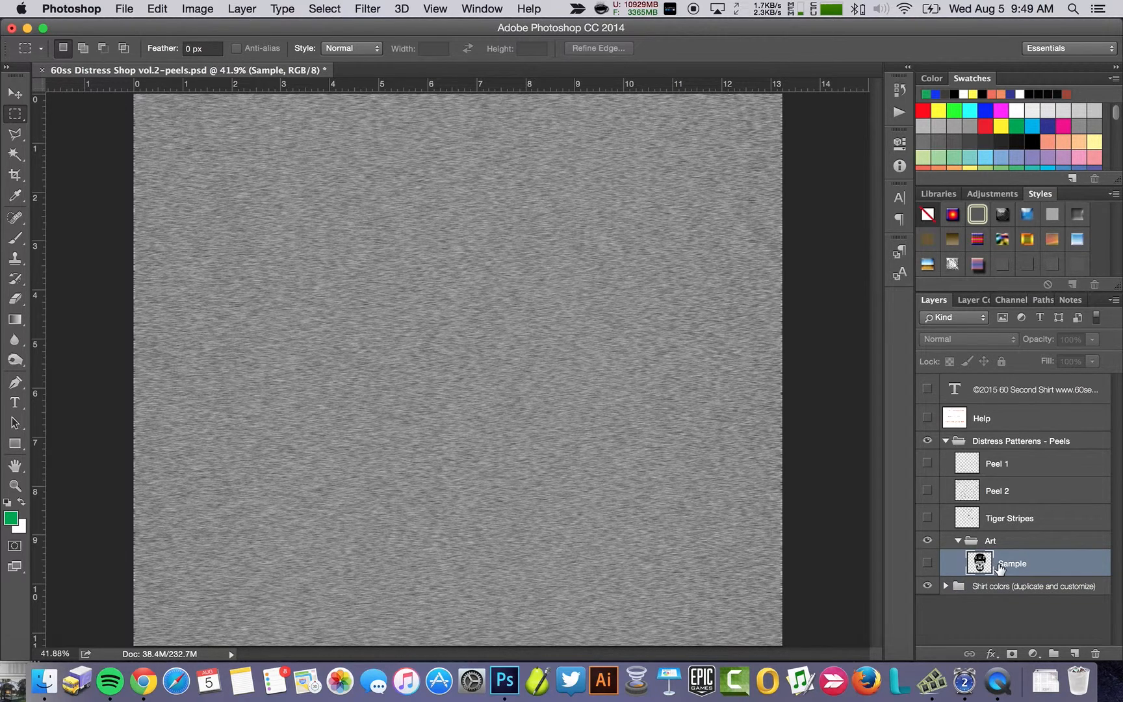
pyautogui.click(926, 563)
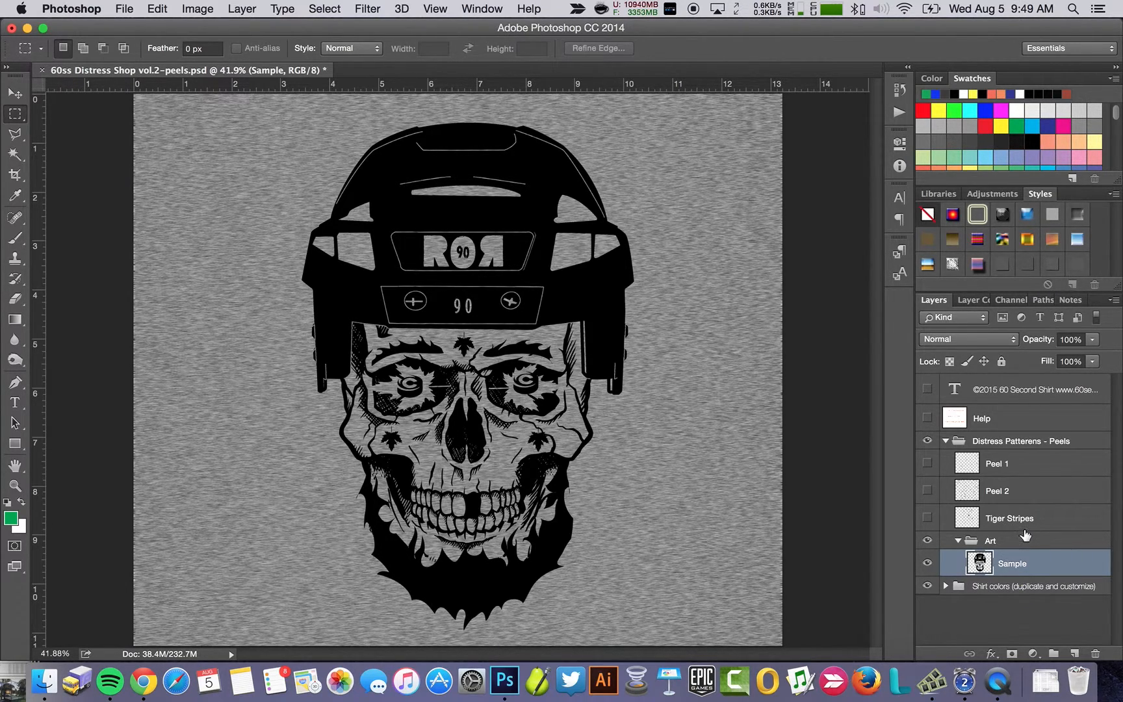
# Preview the Peel 1, Peel 2 and Tiger Stripes patterns in turn as selections over the artwork
pyautogui.keyDown('super'); pyautogui.click(972, 466); pyautogui.keyUp('super')
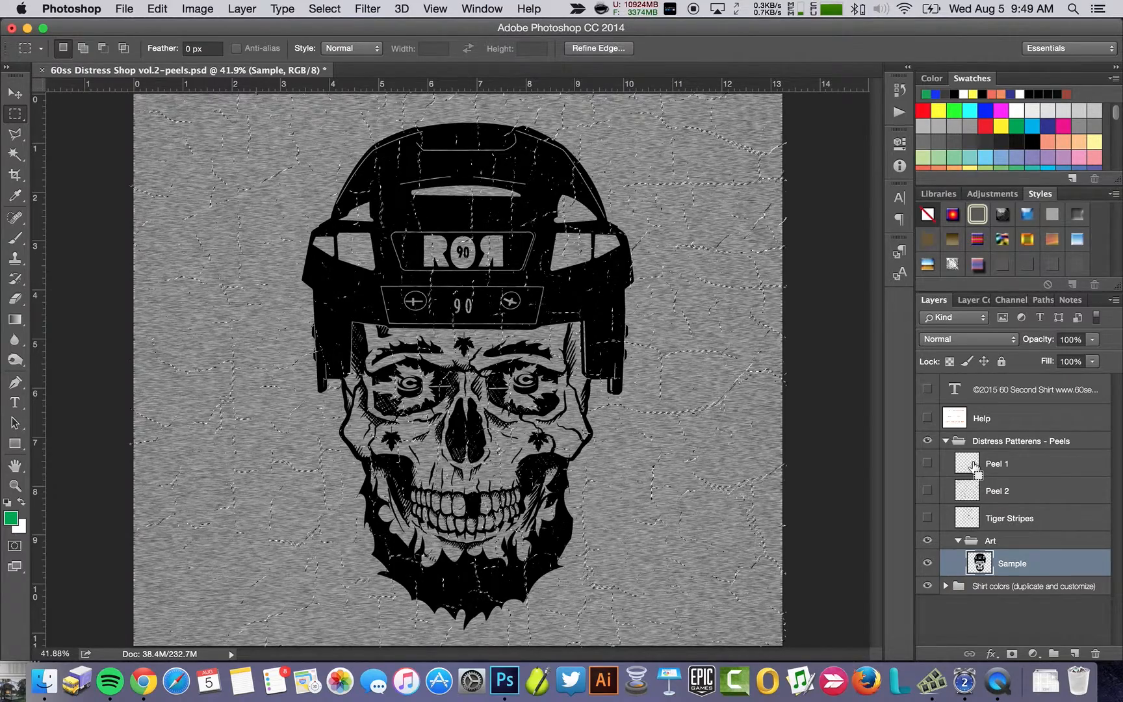
pyautogui.keyDown('super'); pyautogui.click(965, 495); pyautogui.keyUp('super')
pyautogui.keyDown('super'); pyautogui.click(970, 520); pyautogui.keyUp('super')
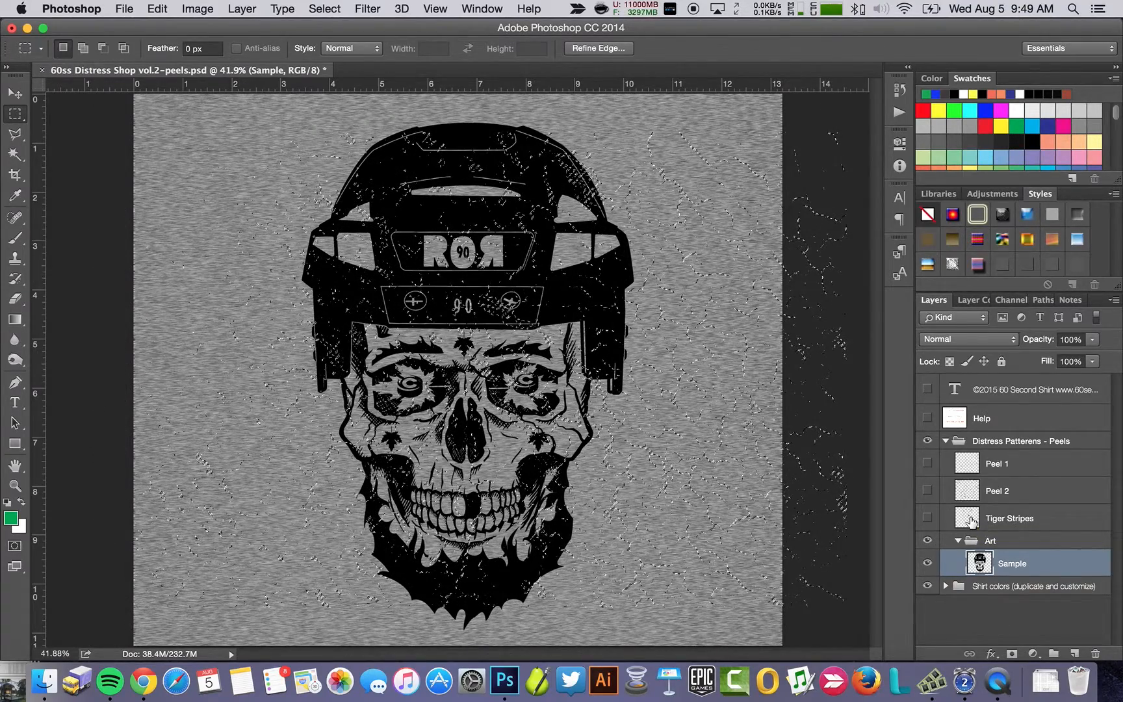
# Load the Peel 2 pattern as a selection, add it to the Sample layer as a layer mask, and invert the mask
pyautogui.keyDown('super'); pyautogui.click(967, 495); pyautogui.keyUp('super')
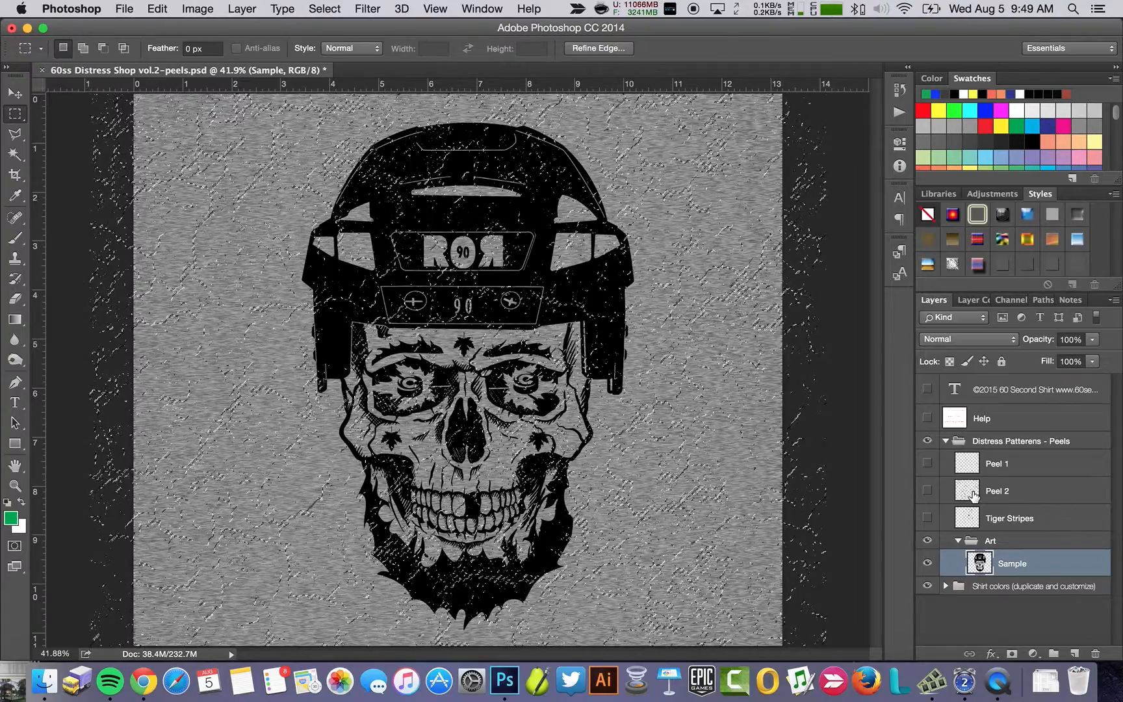
pyautogui.click(1010, 654)
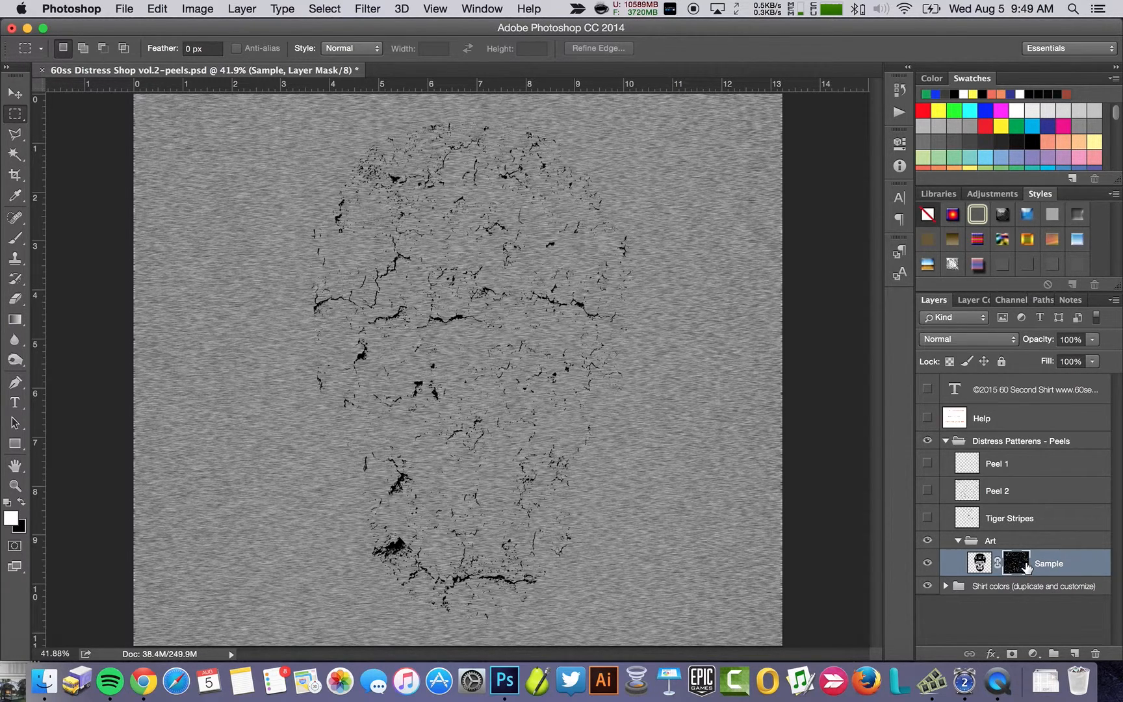
pyautogui.press('super+i')
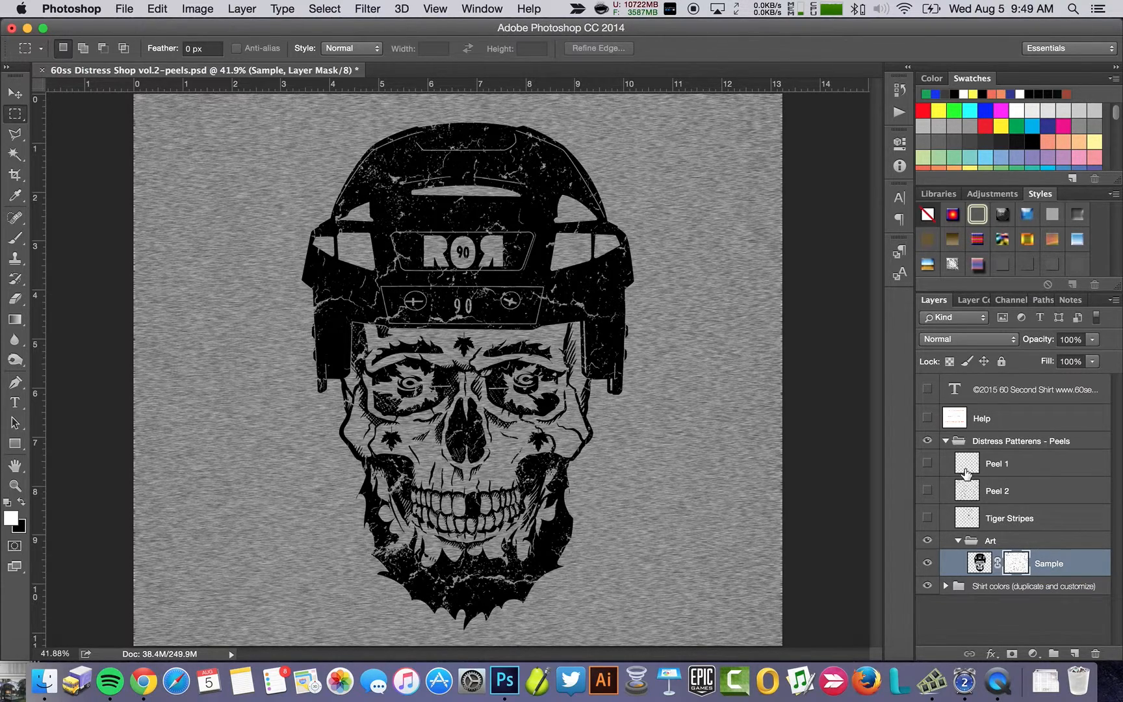
# Try adding the Peel 1 pattern to the Sample layer mask by filling its selection with black, with selection edges hidden
pyautogui.keyDown('super'); pyautogui.click(967, 463); pyautogui.keyUp('super')
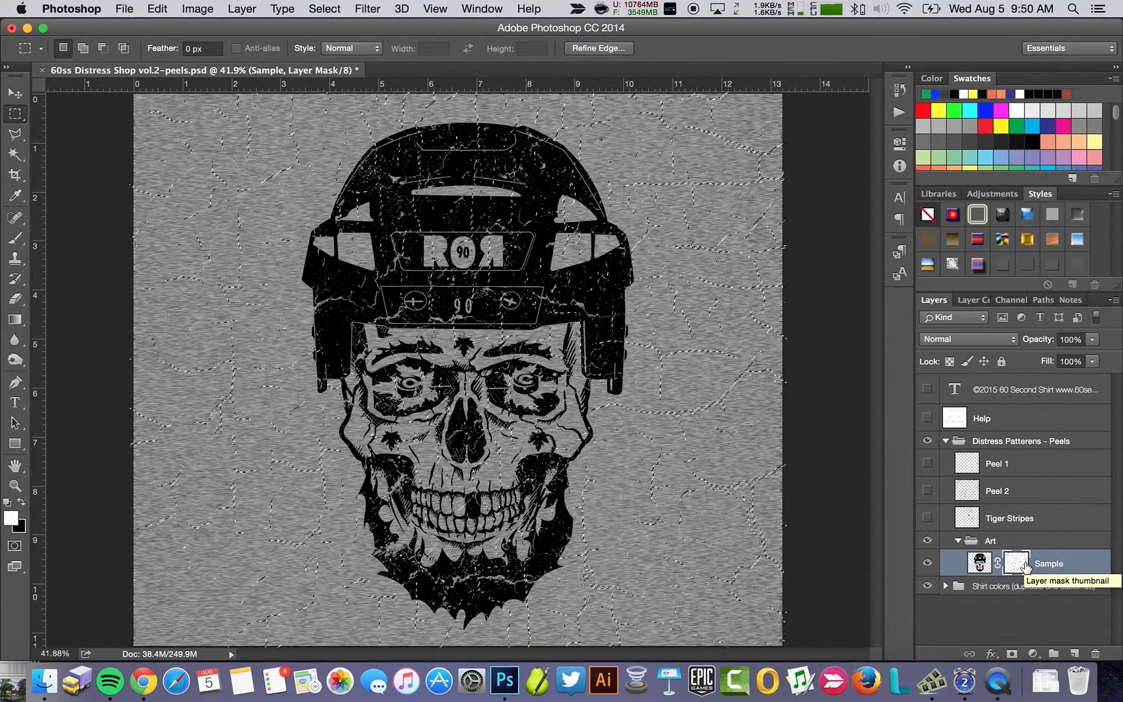
pyautogui.moveTo(1025, 564); pyautogui.dragTo(1025, 565)
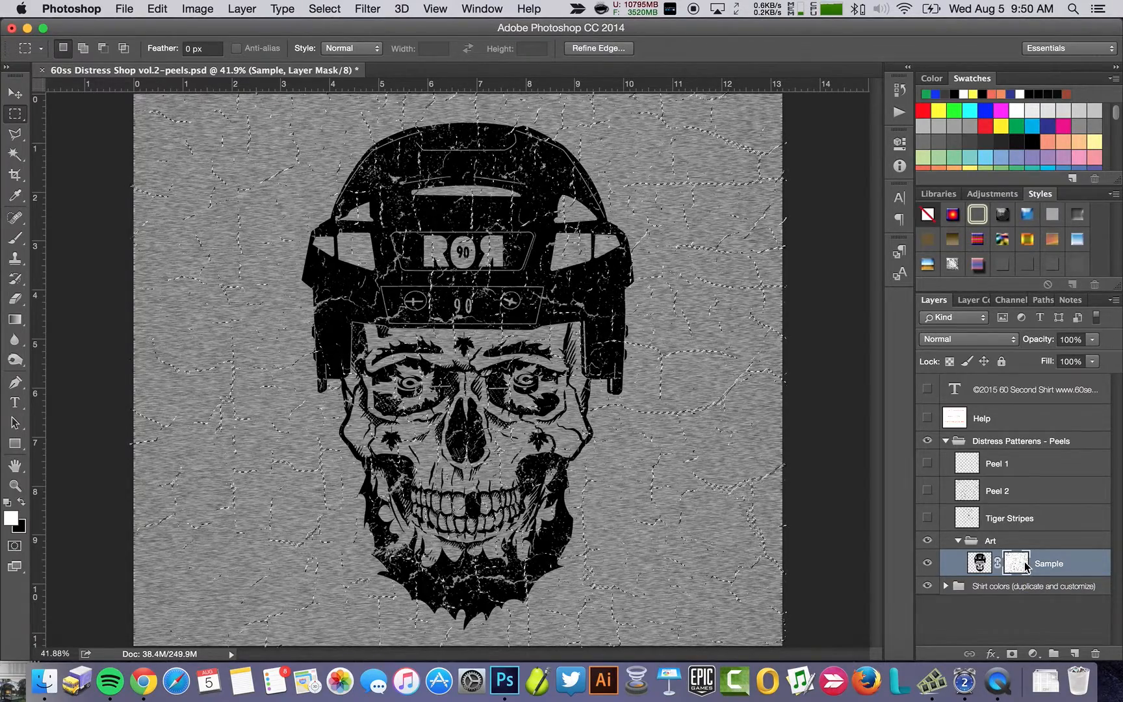
pyautogui.press('super+semicolon')
pyautogui.press('super+h')
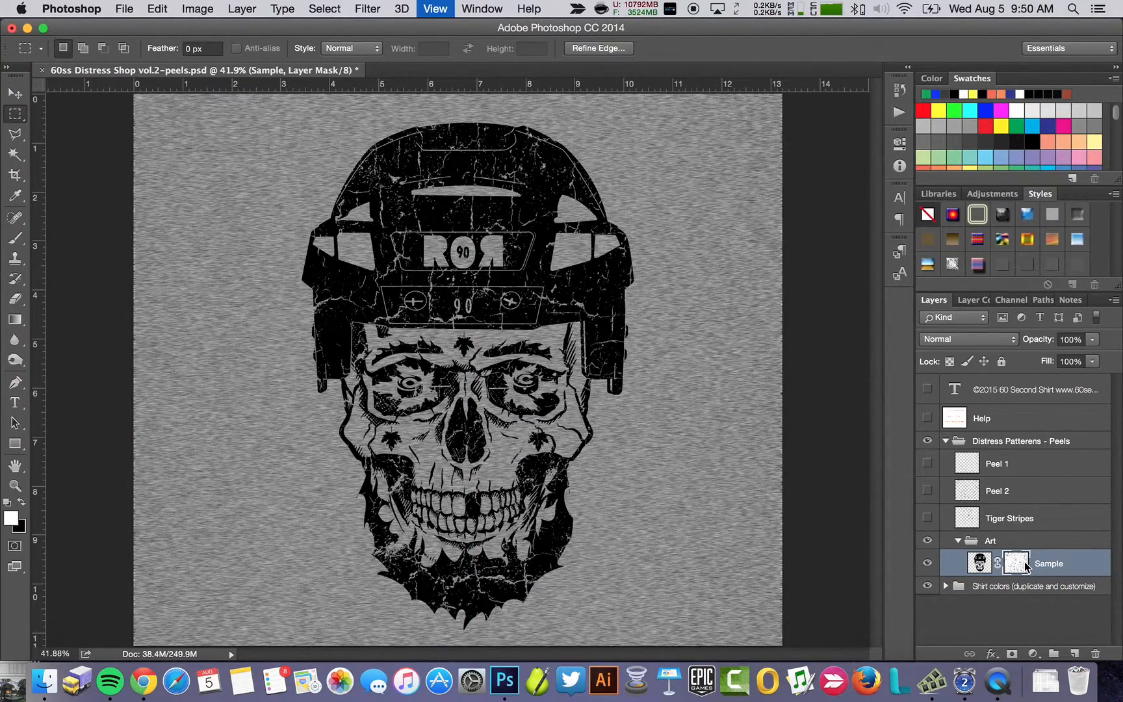
pyautogui.moveTo(1025, 565); pyautogui.dragTo(1026, 566)
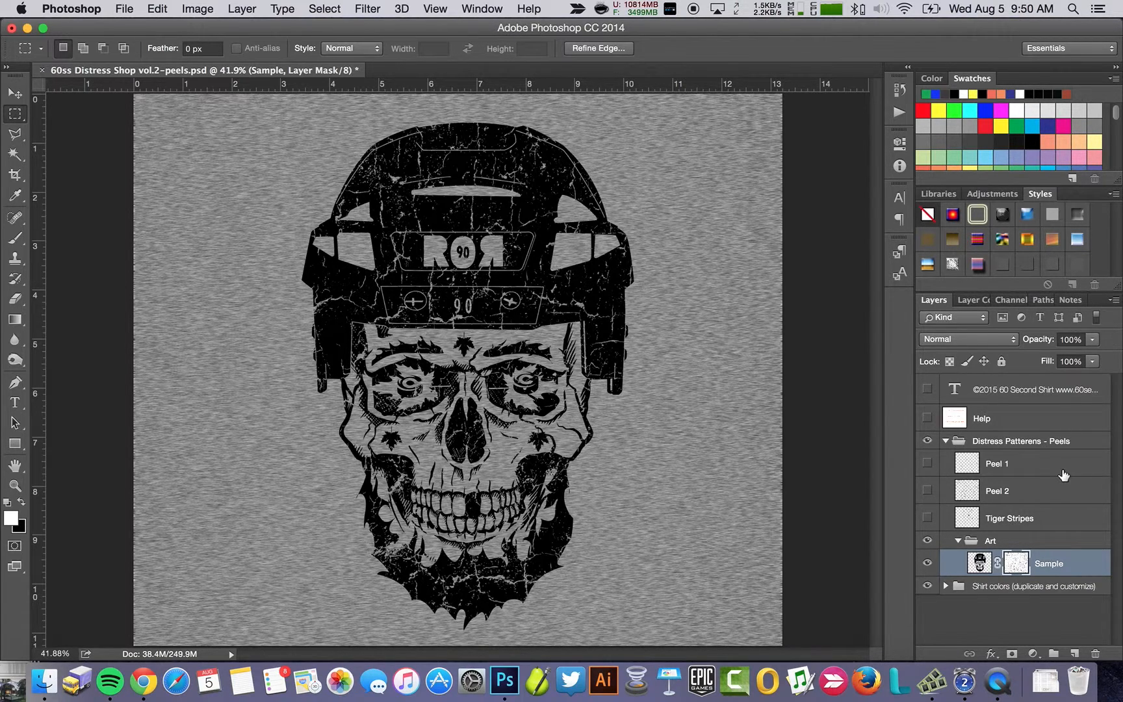
# Undo the Peel 1 fill and selection, going back to the inverted mask state in the history
pyautogui.click(900, 94)
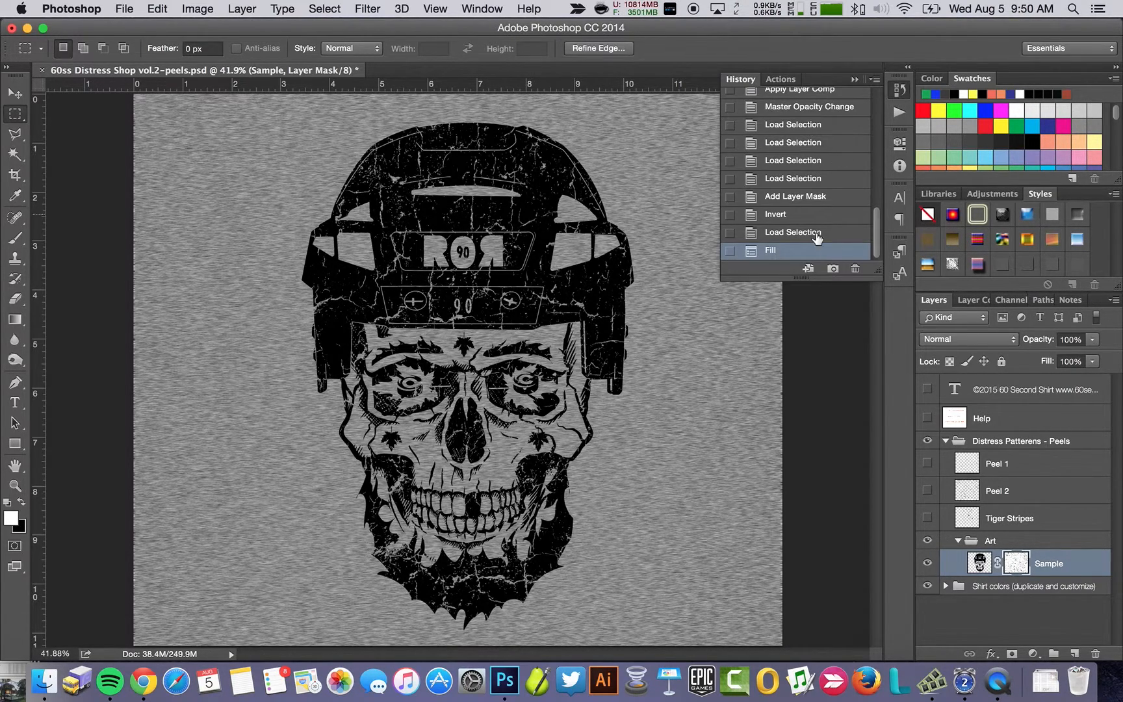
pyautogui.press('super+alt+z')
pyautogui.press('super+alt+z')
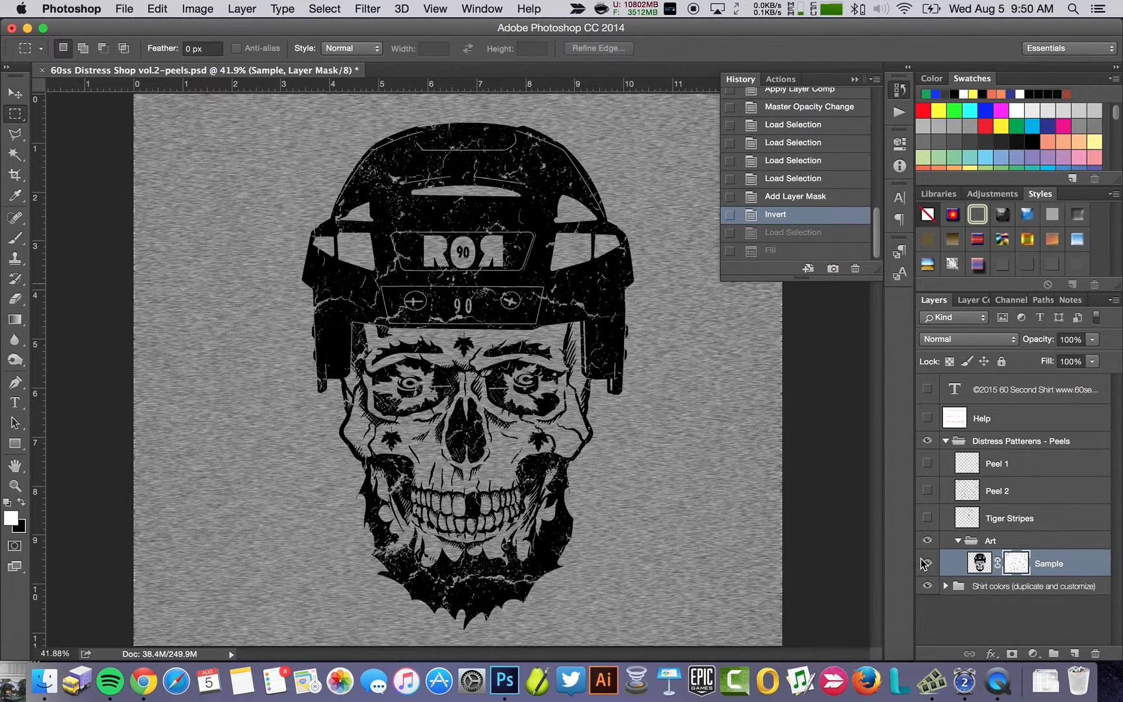
# Load the Peel 1 pattern as a selection and fill it with black on the Sample layer mask
pyautogui.keyDown('super'); pyautogui.click(974, 468); pyautogui.keyUp('super')
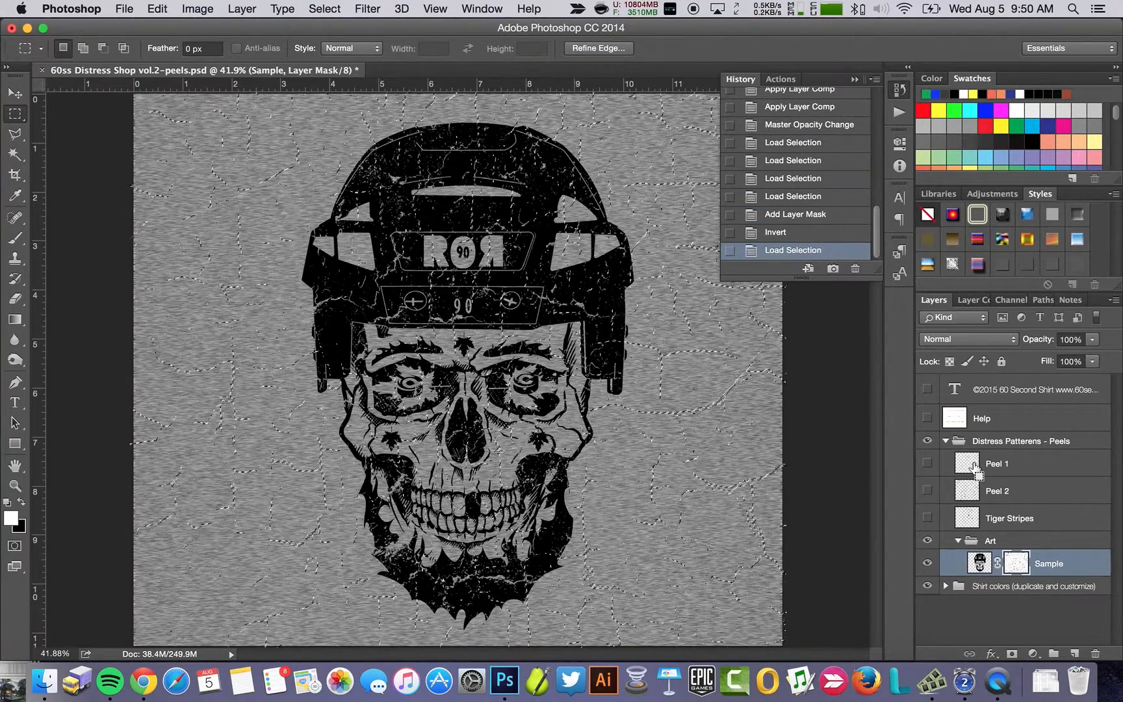
pyautogui.click(856, 79)
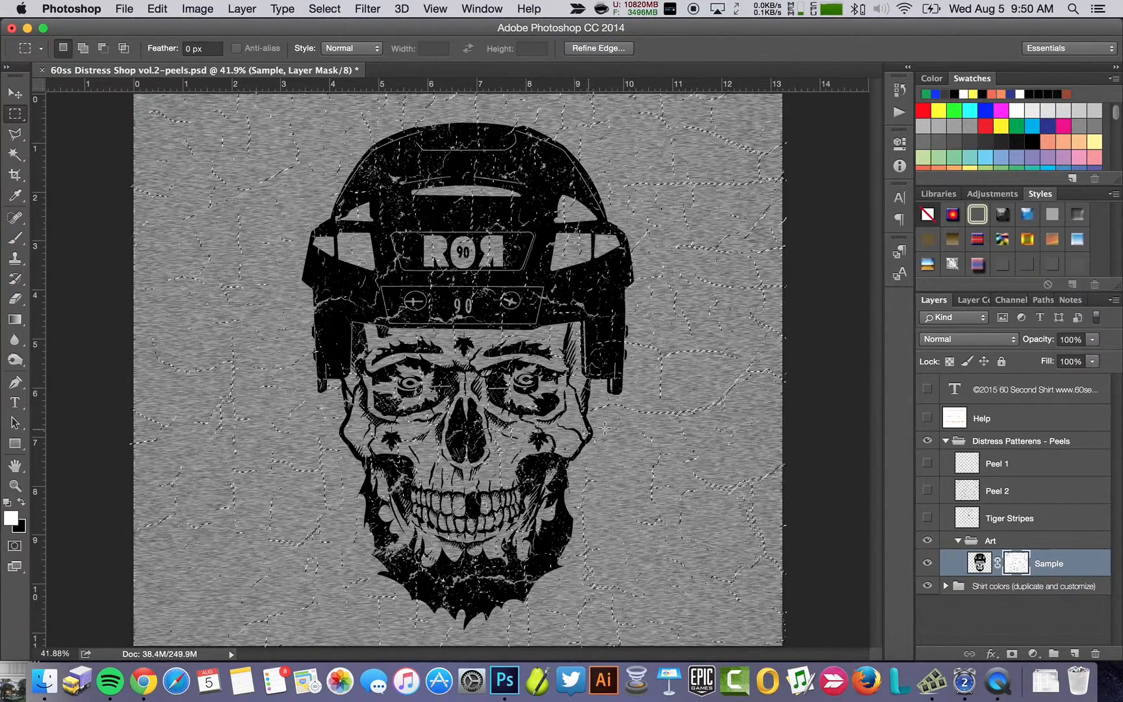
pyautogui.press('super+d')
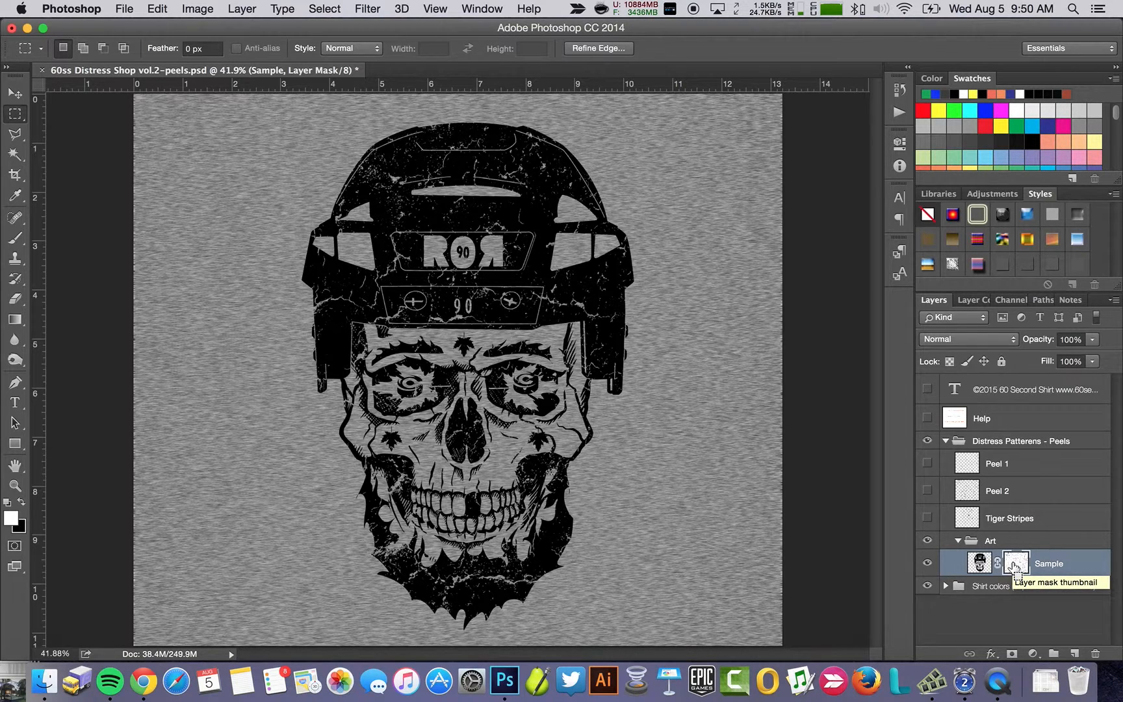
pyautogui.press('super+BackSpace')
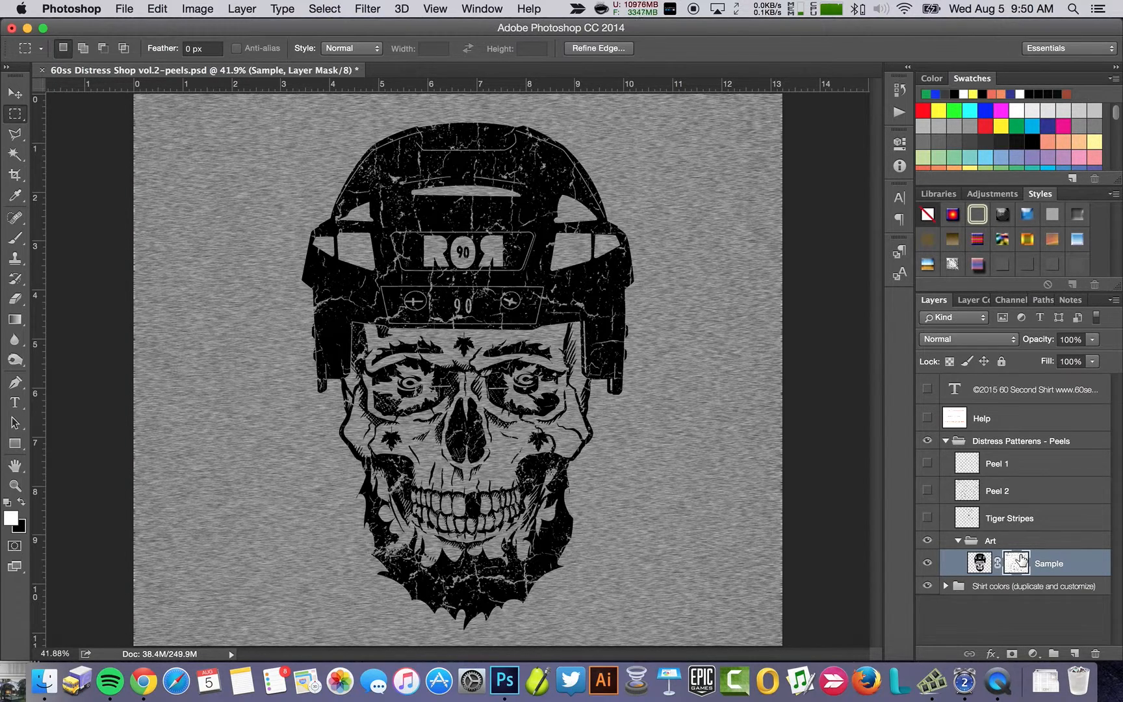
# Load the Tiger Stripes pattern as a selection and fill it with black on the Sample layer mask
pyautogui.moveTo(1020, 559); pyautogui.dragTo(973, 525)
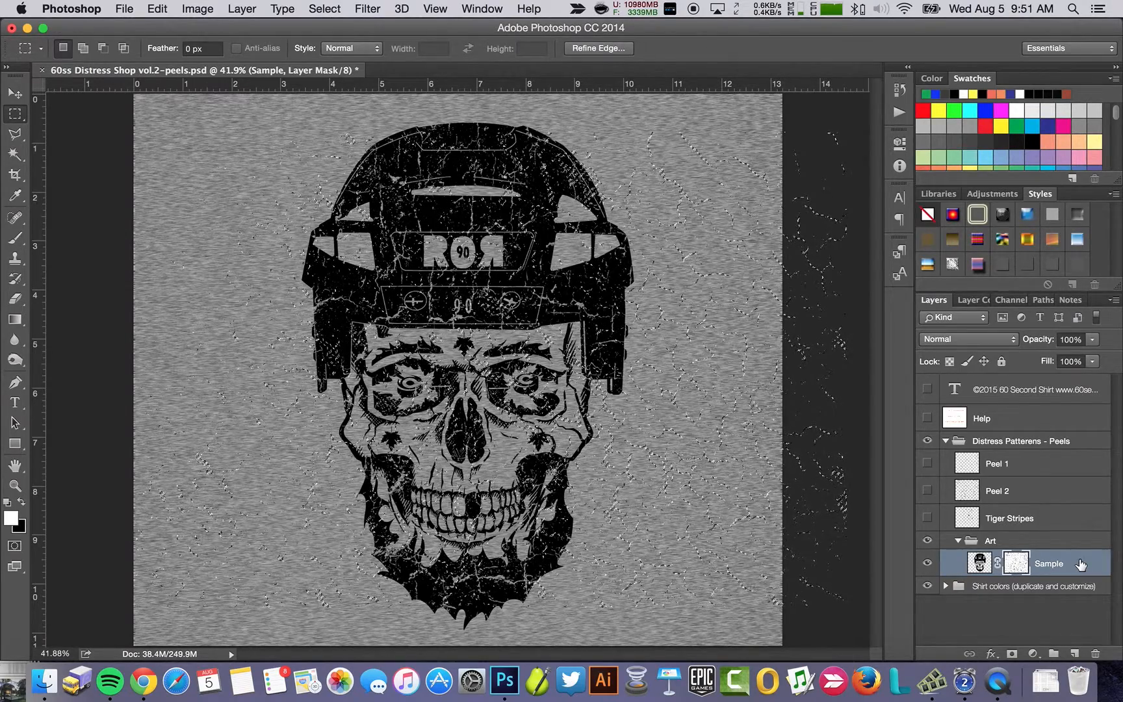
pyautogui.click(981, 566)
pyautogui.click(1015, 569)
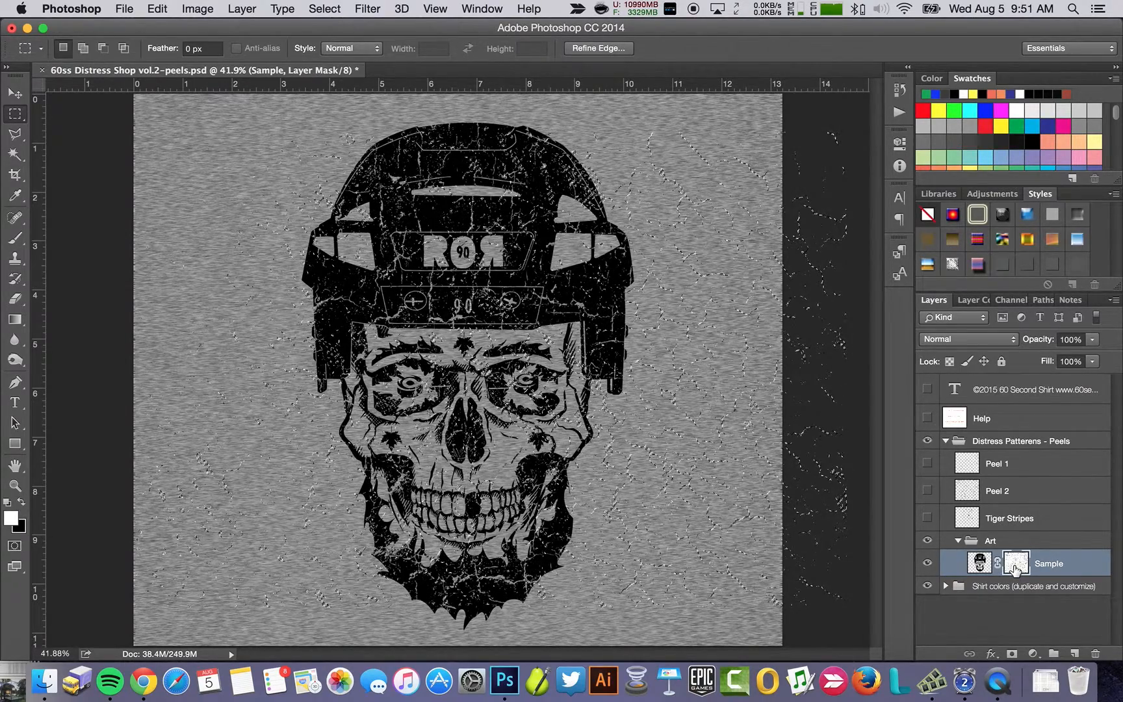
pyautogui.press('super+h')
pyautogui.press('super+h')
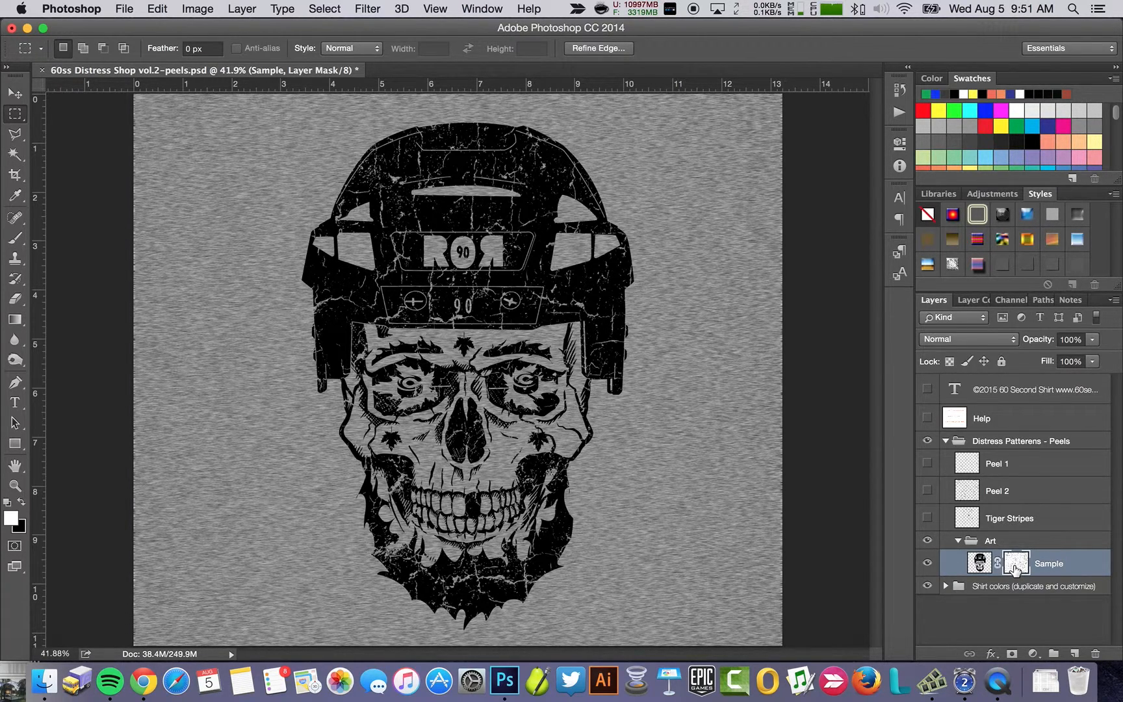
pyautogui.press('super+BackSpace')
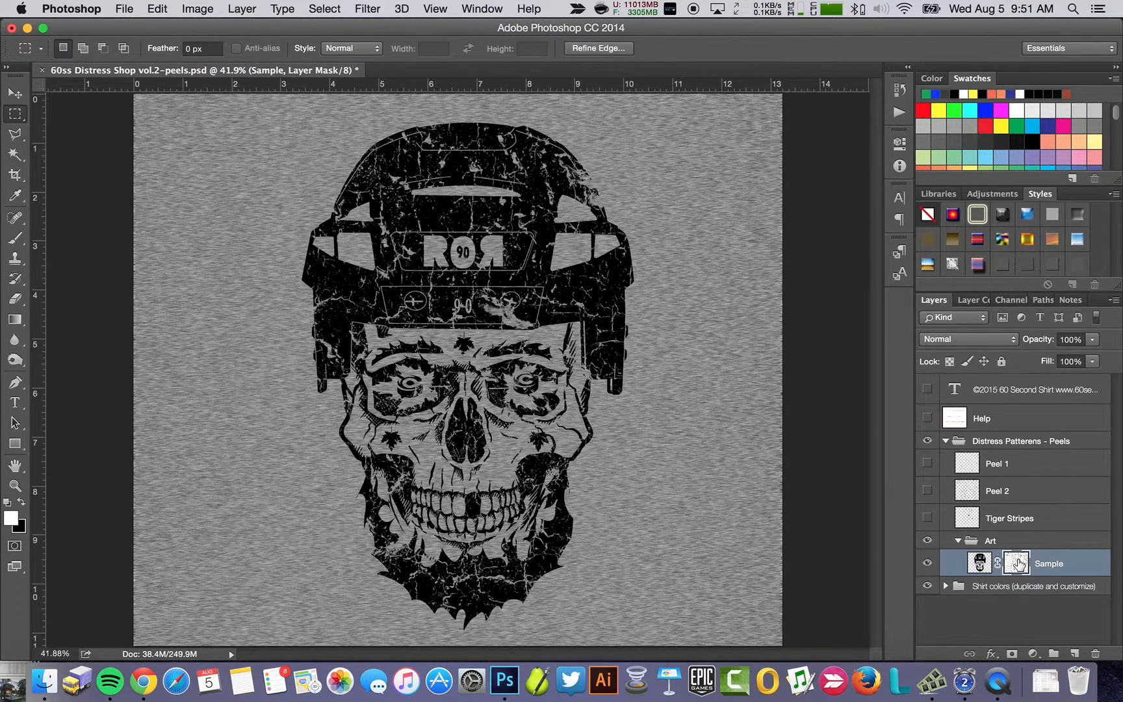
# Apply Levels to the Sample layer mask with input levels 0, 0.97 and 255
pyautogui.press('super+l')
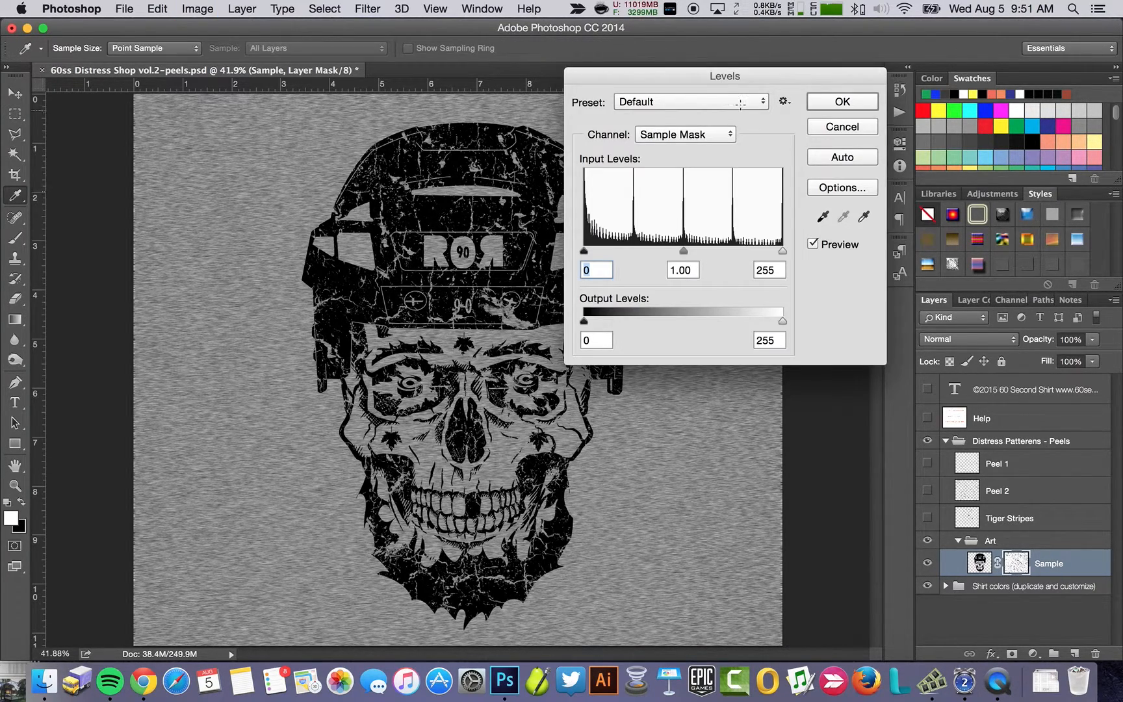
pyautogui.moveTo(704, 73); pyautogui.dragTo(804, 47)
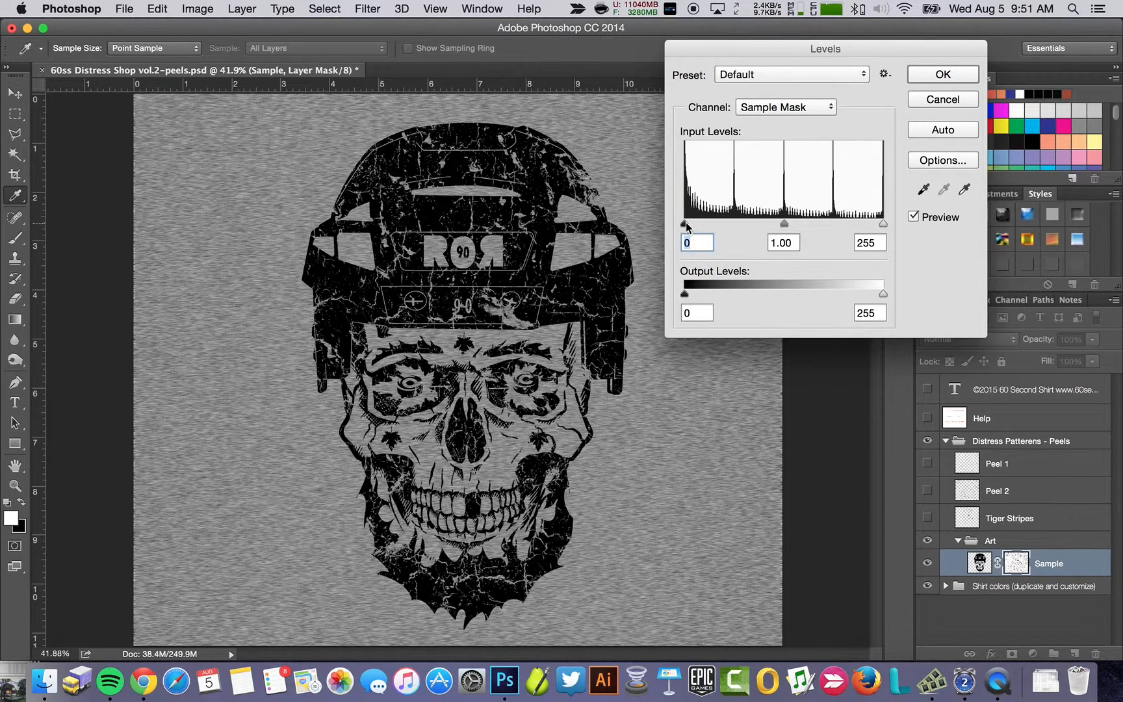
pyautogui.moveTo(685, 223); pyautogui.dragTo(662, 222)
pyautogui.moveTo(882, 223); pyautogui.dragTo(915, 227)
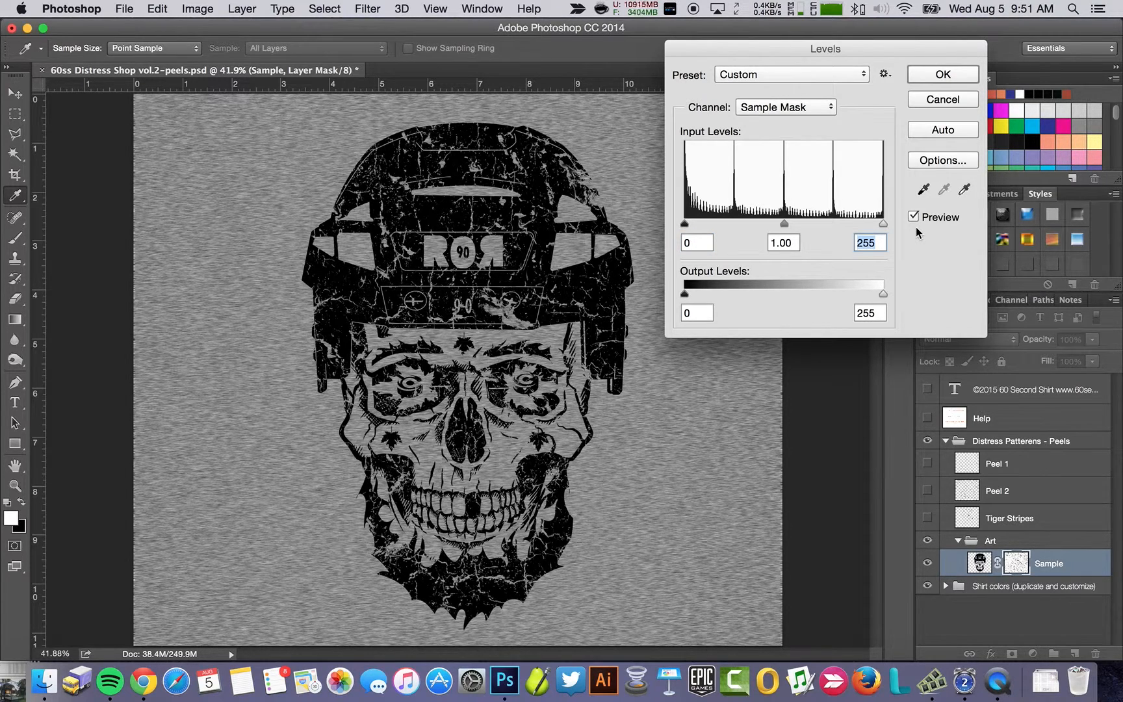
pyautogui.moveTo(785, 222)
pyautogui.mouseDown()
pyautogui.moveTo(748, 222)
pyautogui.moveTo(787, 223)
pyautogui.mouseUp()
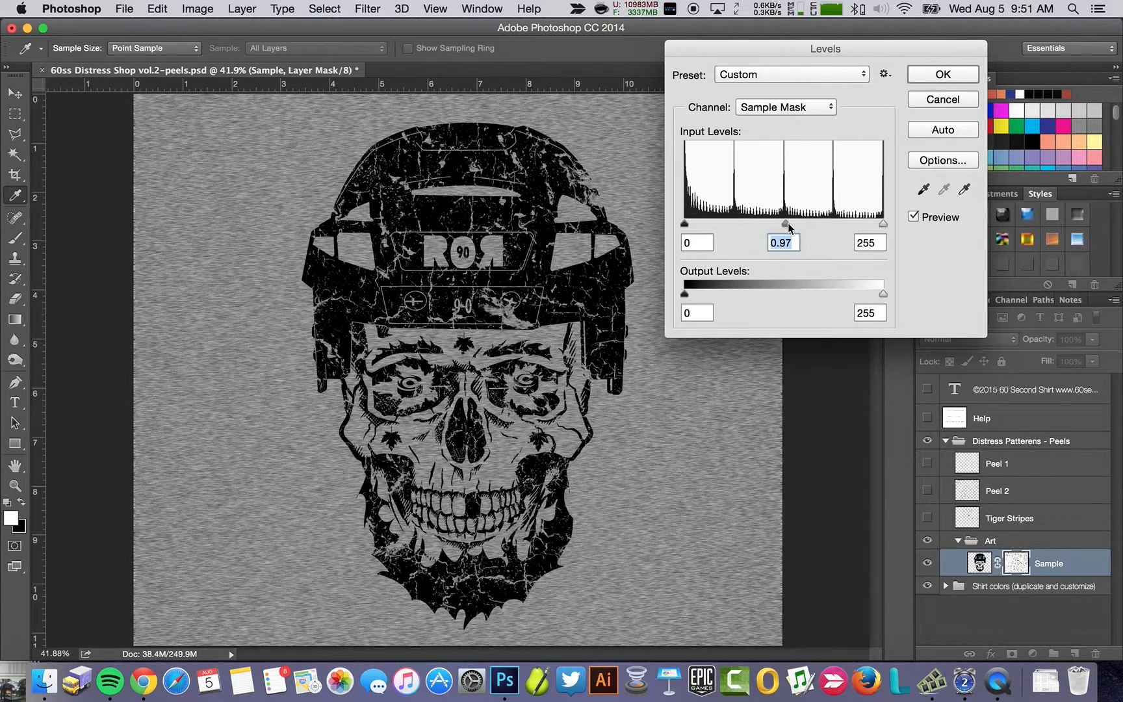
pyautogui.click(928, 77)
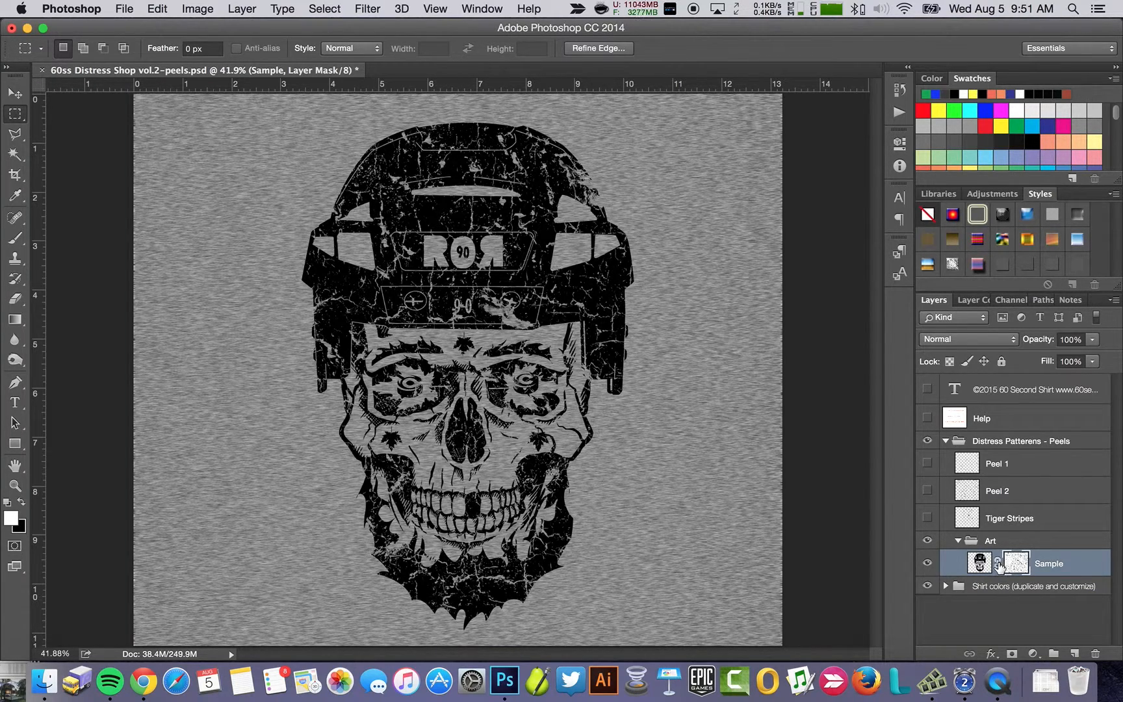
# Unlink the Sample layer's mask from the artwork and move the distress mask on its own to a new position
pyautogui.click(999, 563)
pyautogui.click(15, 94)
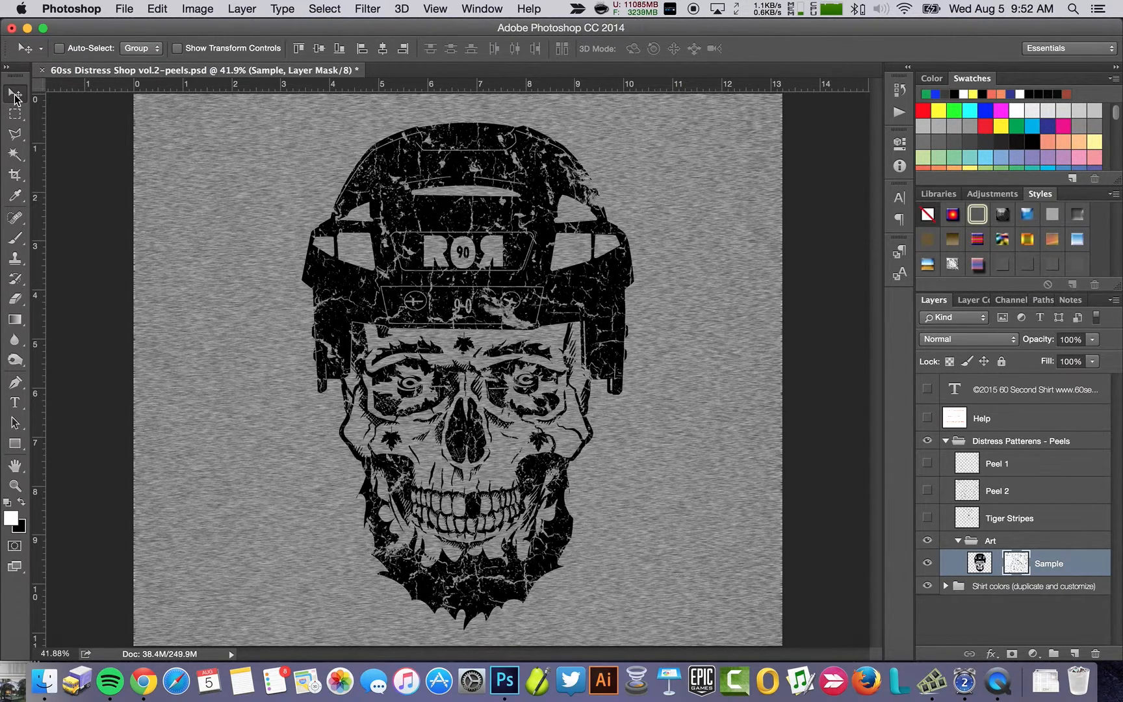
pyautogui.moveTo(455, 348); pyautogui.dragTo(509, 341)
pyautogui.press('super+z')
pyautogui.press('super+d')
pyautogui.moveTo(533, 289); pyautogui.dragTo(532, 315)
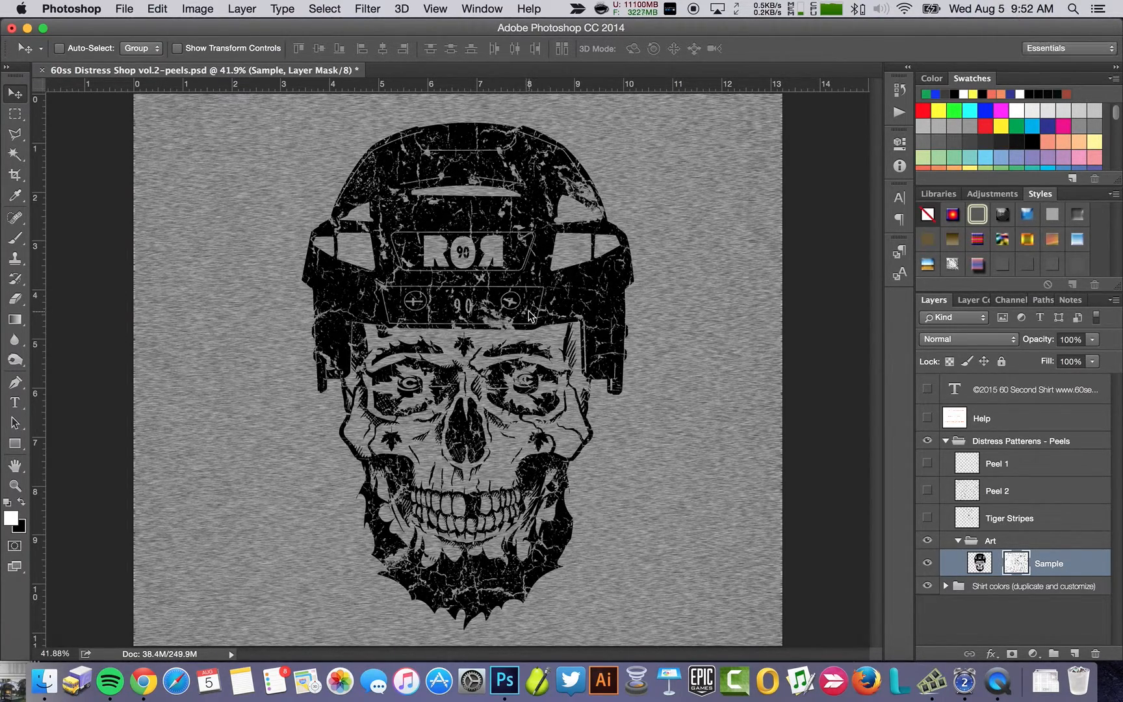